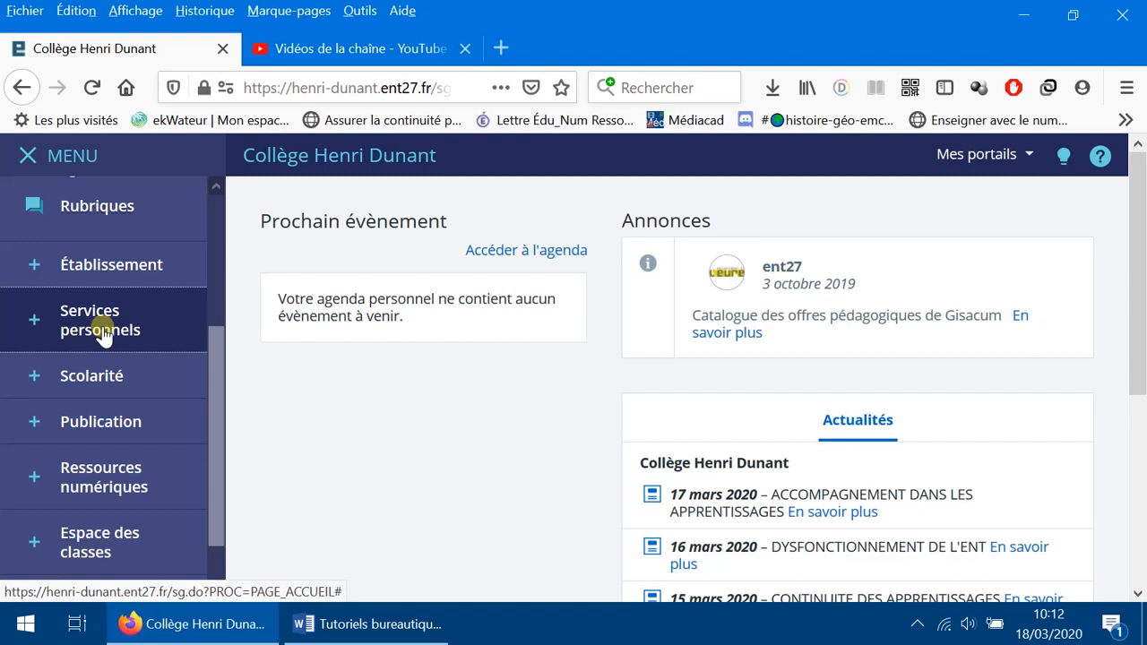
Step: Expand Services personnels in the side menu and scroll down to reveal Porte-documents
left_click(103, 330)
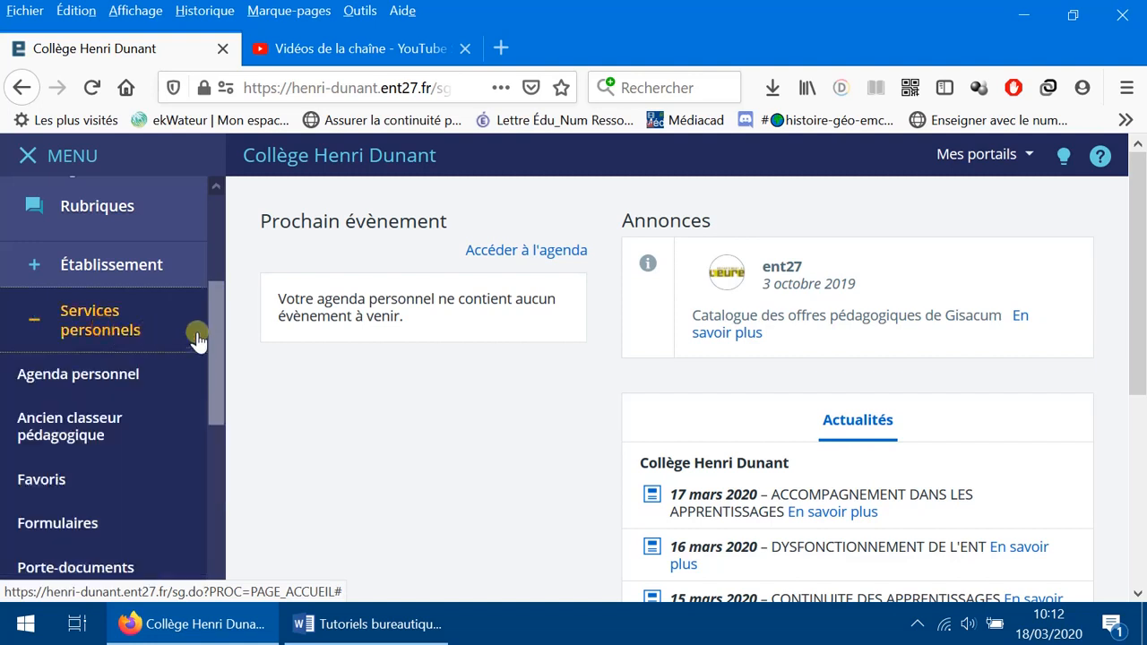
left_click_drag(213, 315, 224, 376)
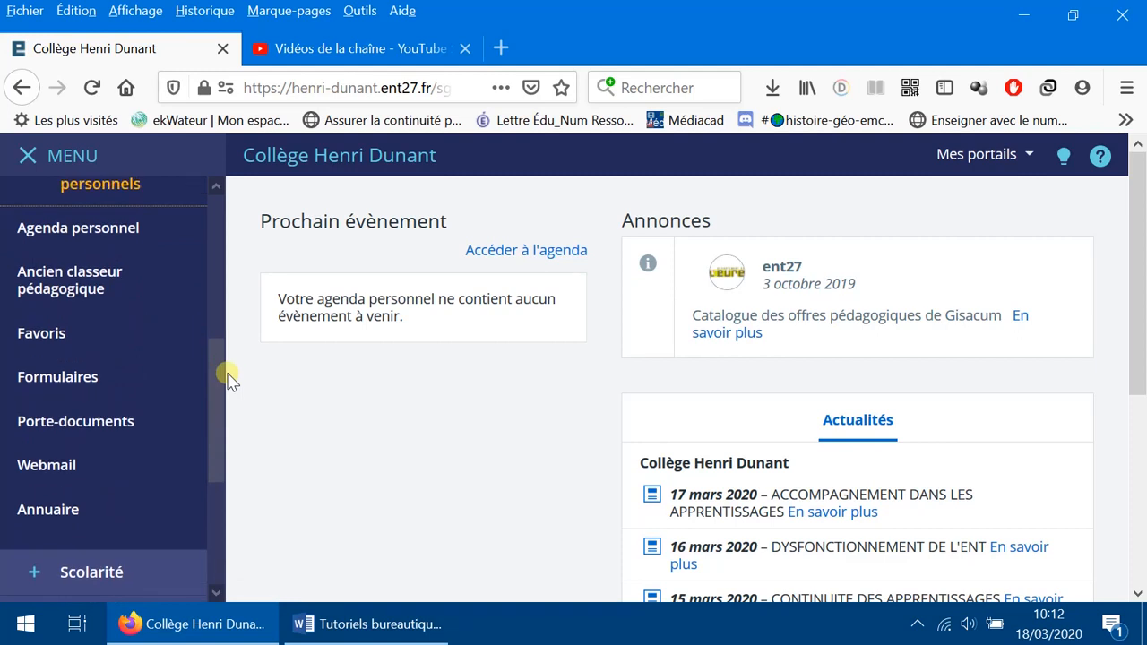
Step: Open Porte-documents and select travail à faire pour vendredi20-mars-ENT.docx to show its file actions
left_click(76, 423)
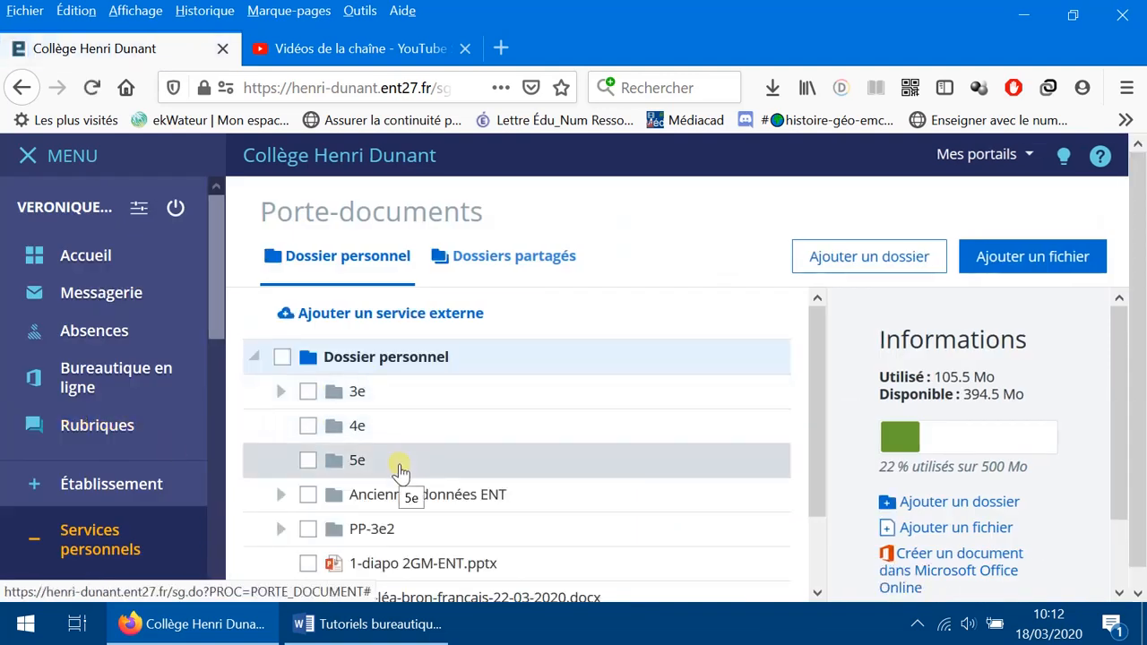
left_click_drag(814, 351, 842, 439)
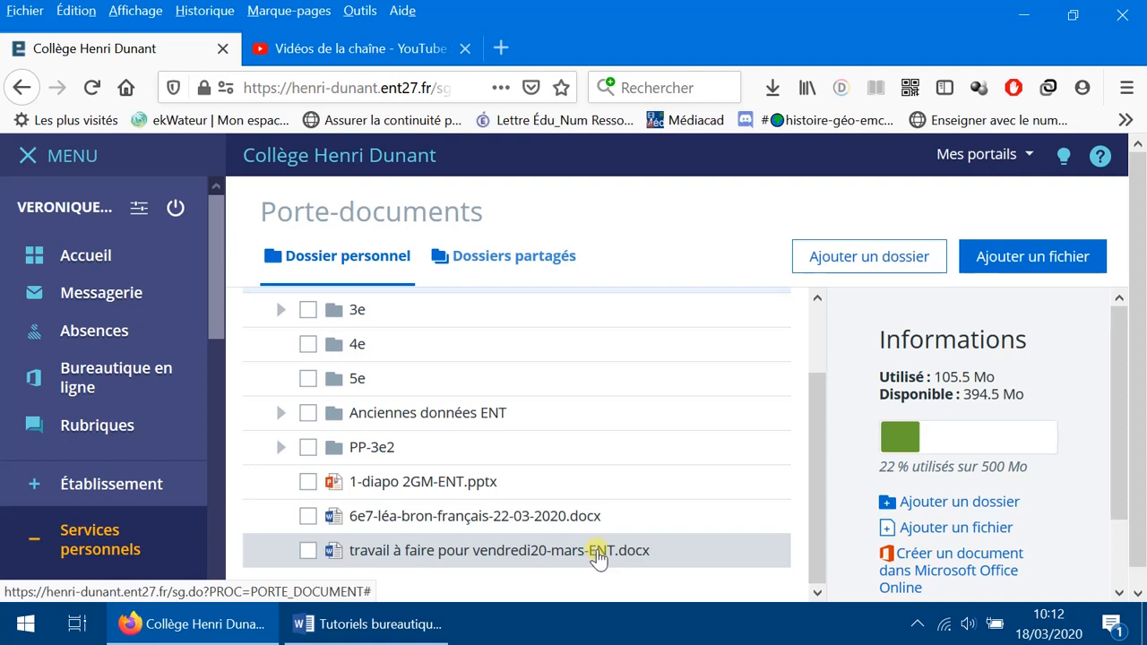
left_click(381, 553)
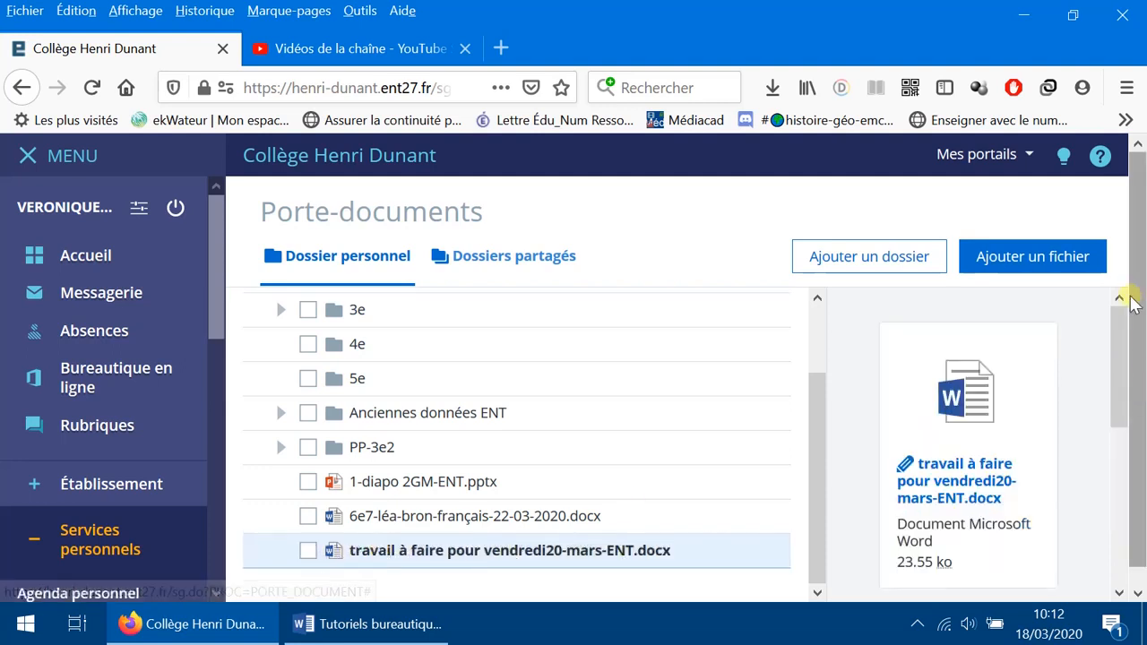
left_click_drag(1126, 335, 1143, 516)
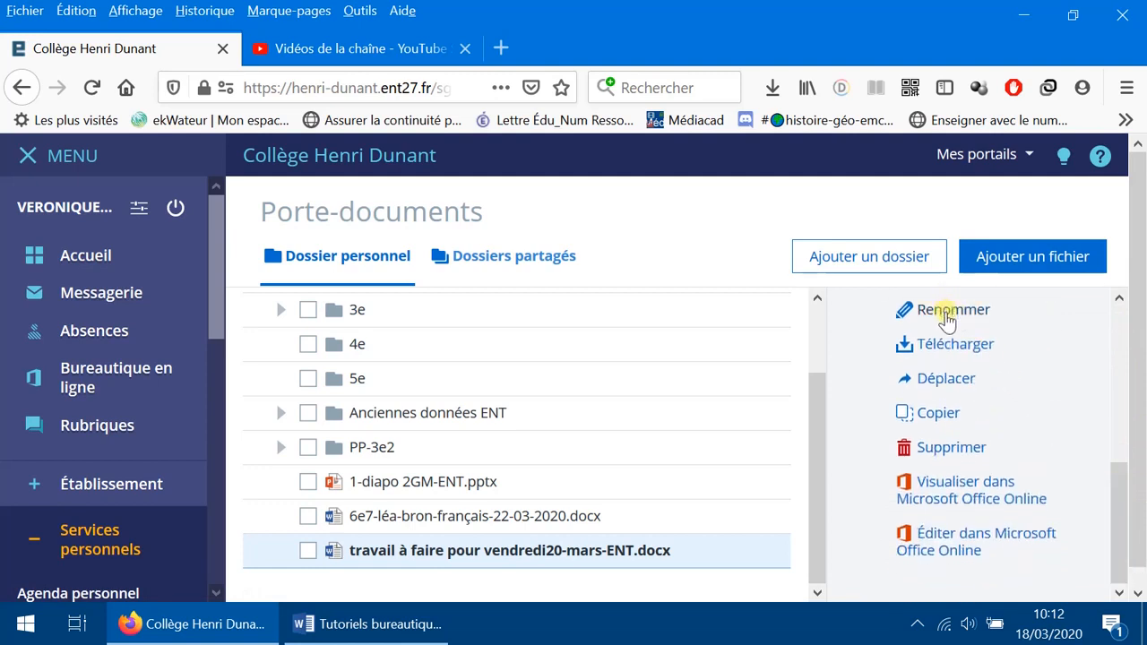
Step: Rename the assignment file to 3e2-, the student's name, then vendredi20-mars-ENT.docx
left_click(947, 315)
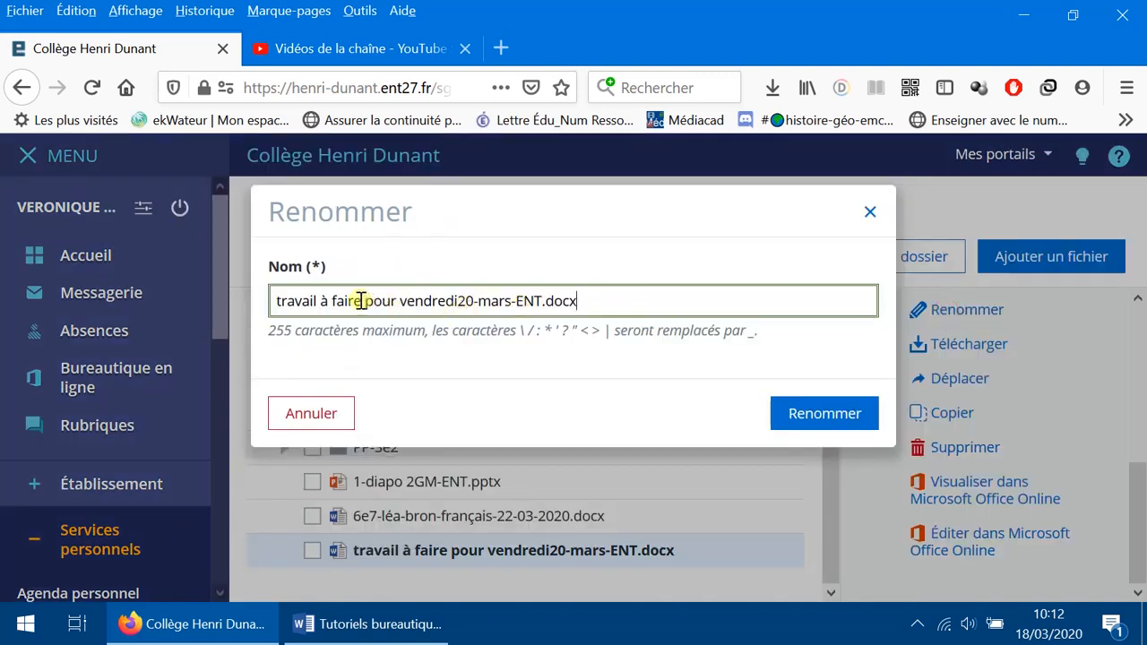
left_click(400, 301)
key("BackSpace")
key("BackSpace")
key("BackSpace")
key("BackSpace")
key("BackSpace")
key("BackSpace")
key("BackSpace")
key("BackSpace")
key("BackSpace")
key("BackSpace")
key("BackSpace")
key("BackSpace")
key("BackSpace")
key("BackSpace")
key("BackSpace")
key("BackSpace")
key("BackSpace")
key("BackSpace")
key("BackSpace")
key("BackSpace")
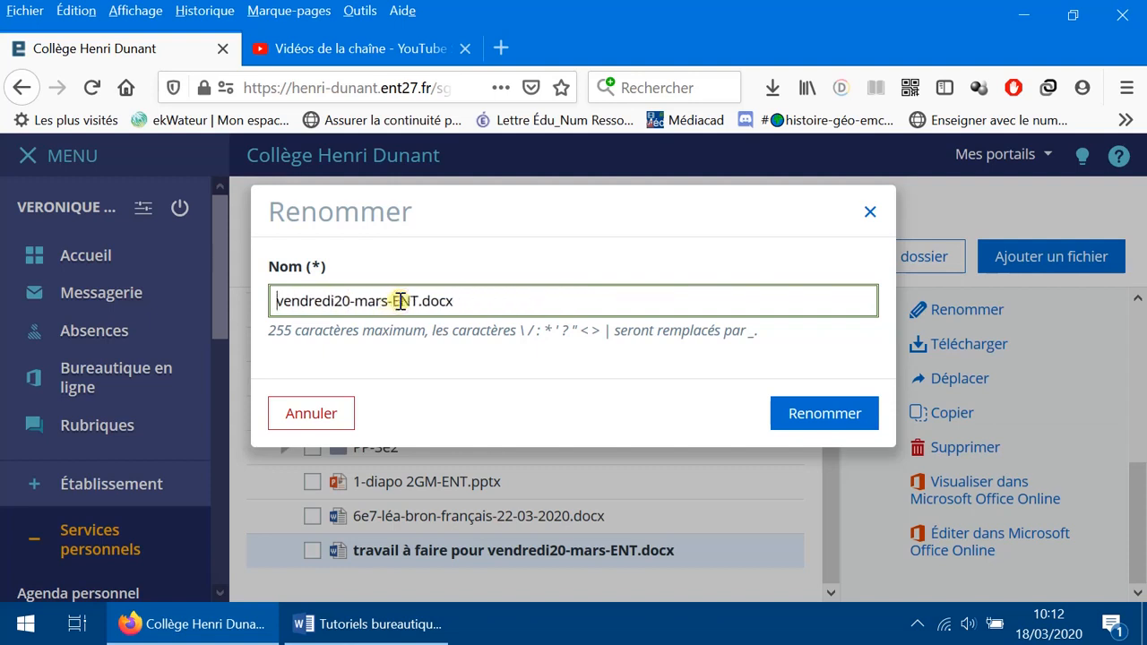
type("3e2")
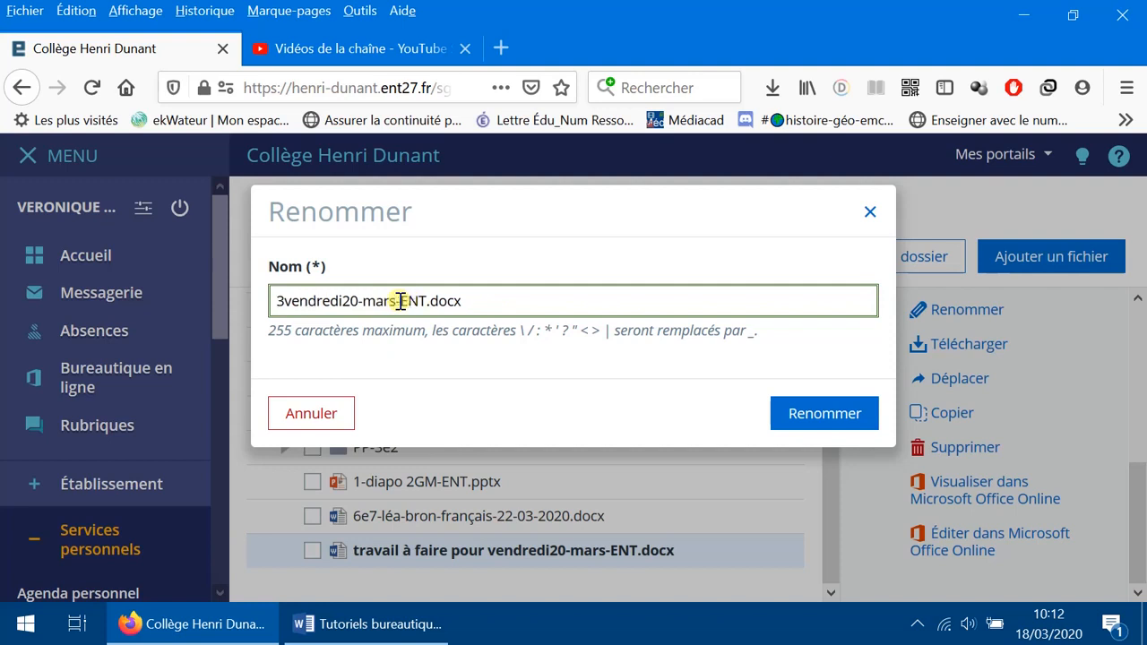
type("-")
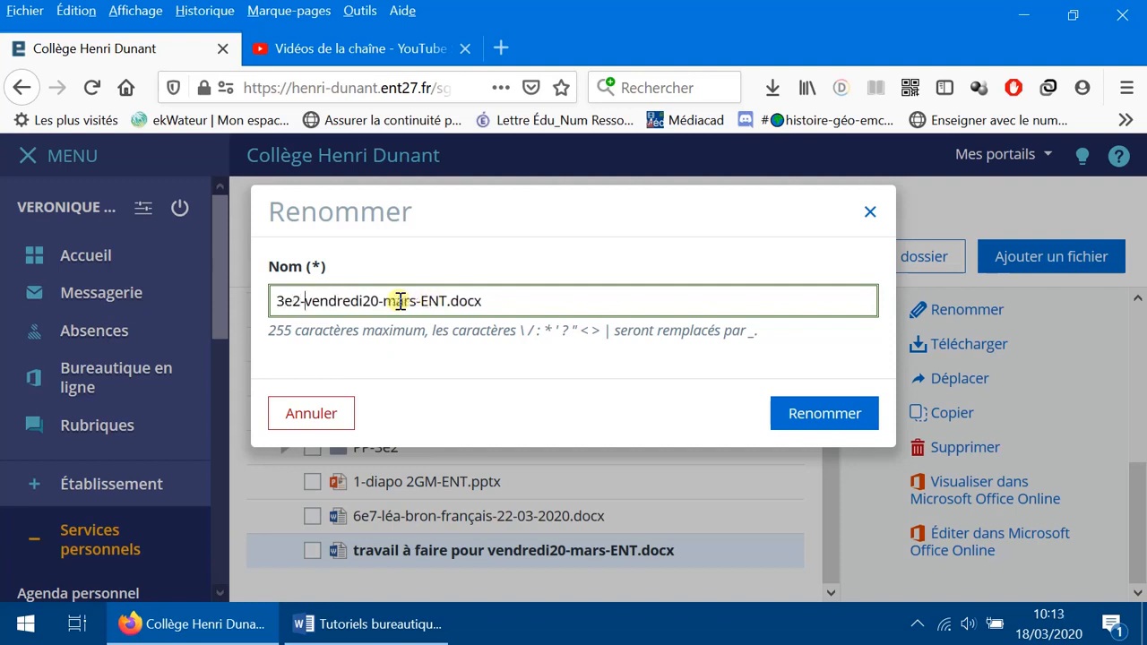
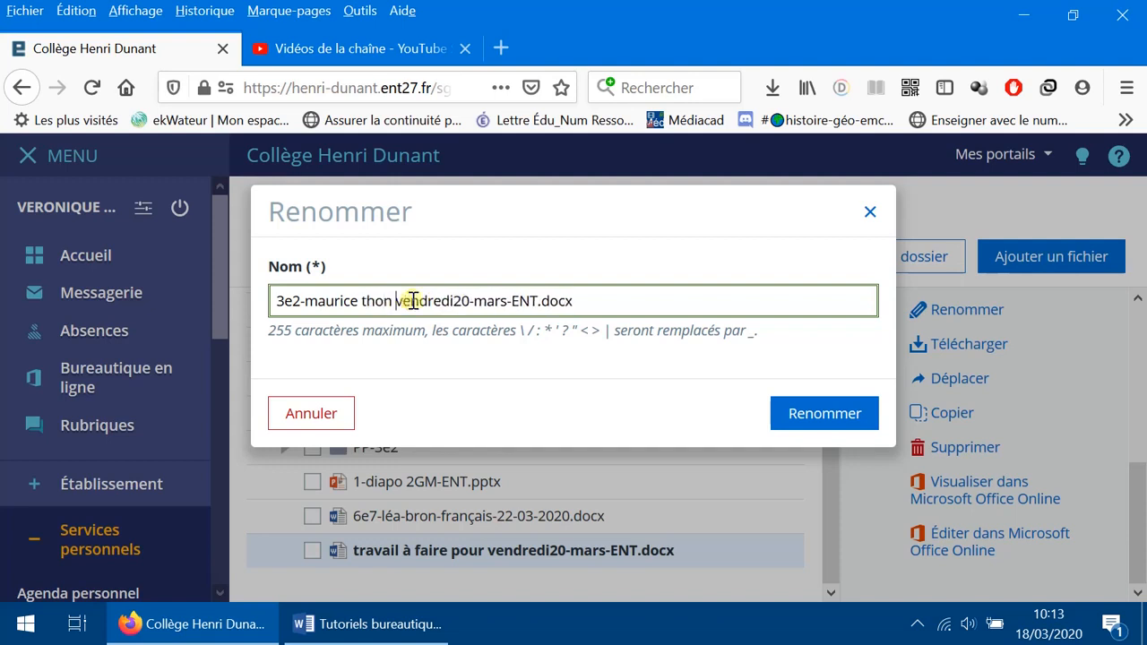
type("-")
left_click(814, 419)
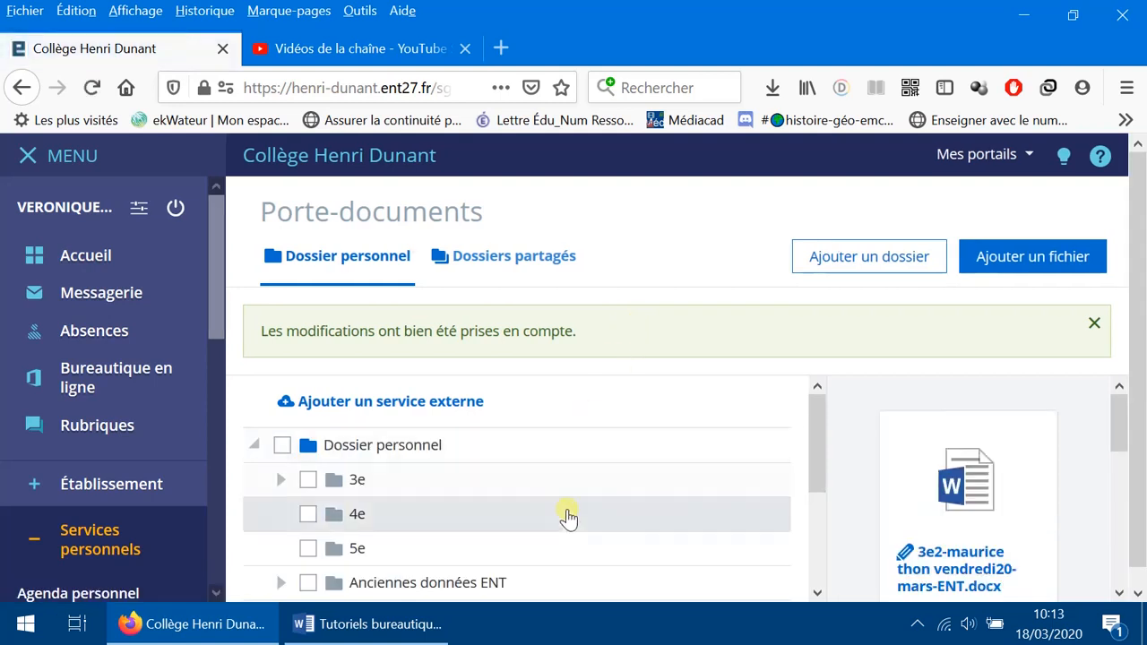
Step: Select the renamed 3e2 assignment file and bring its Office Online editing actions into view
scroll(567, 519, "down", 3)
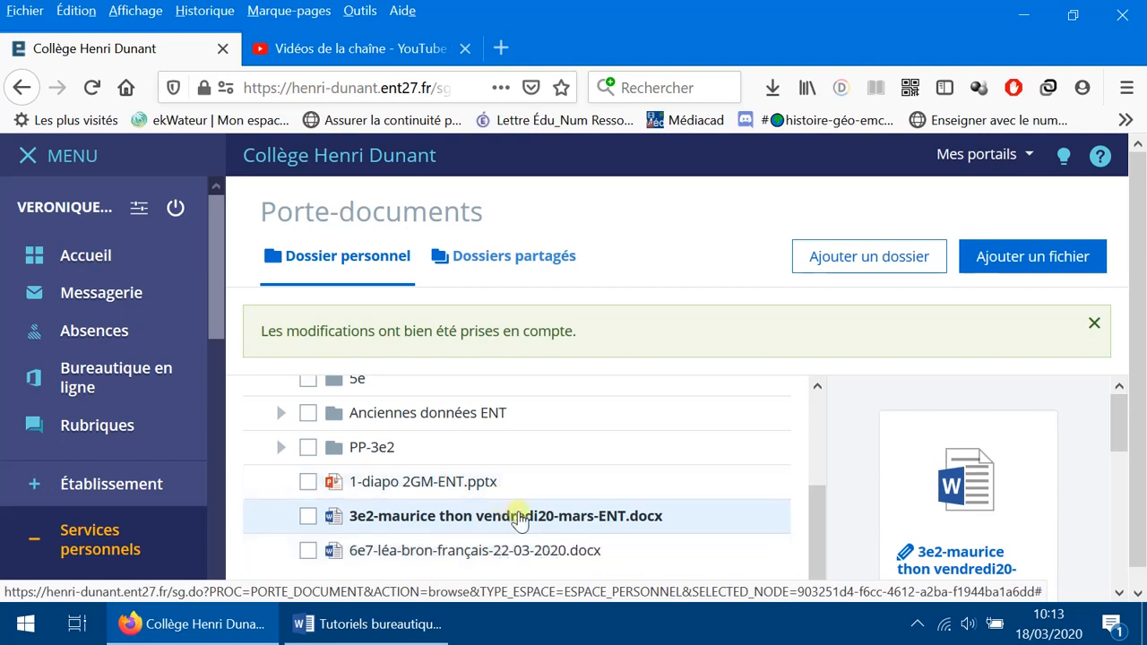
left_click(435, 482)
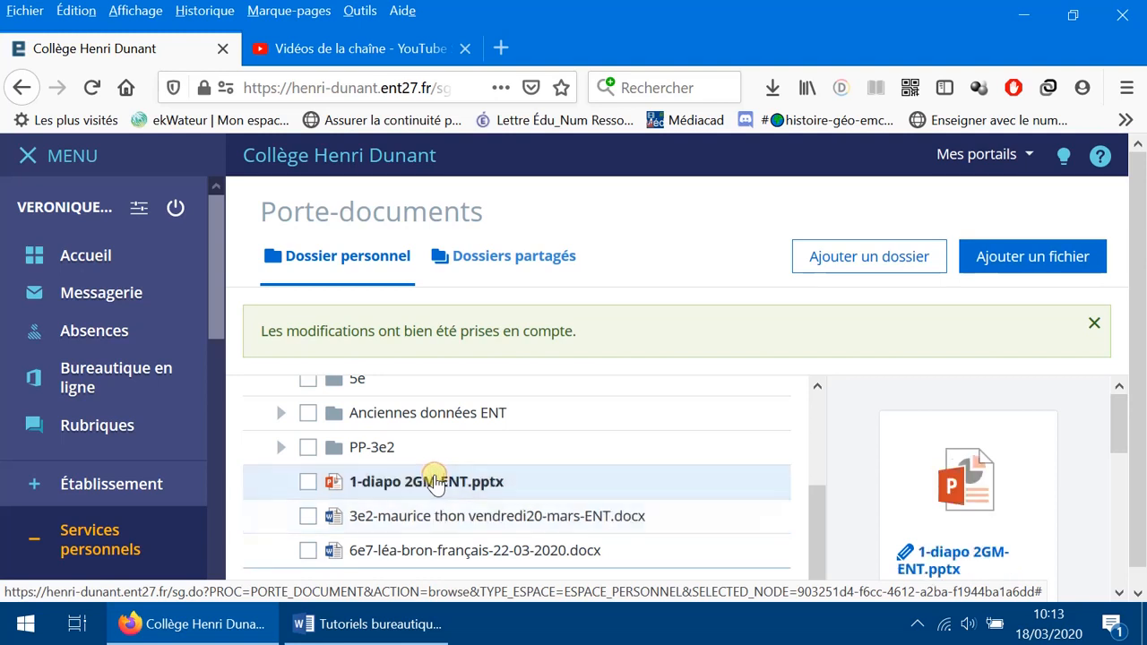
left_click(448, 552)
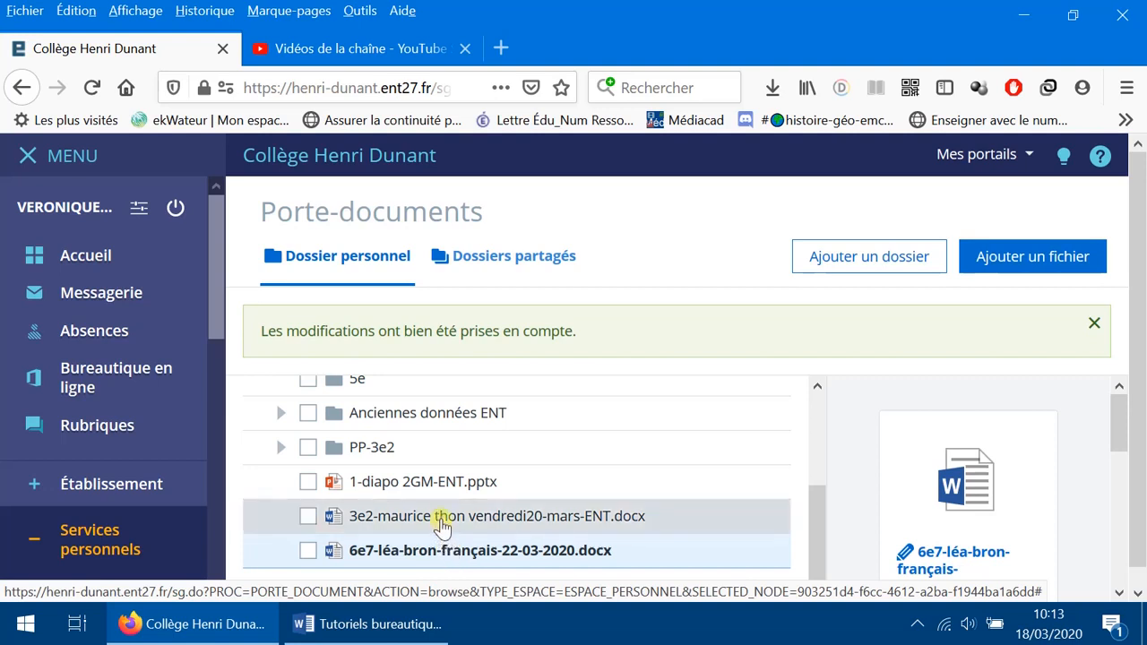
left_click(441, 522)
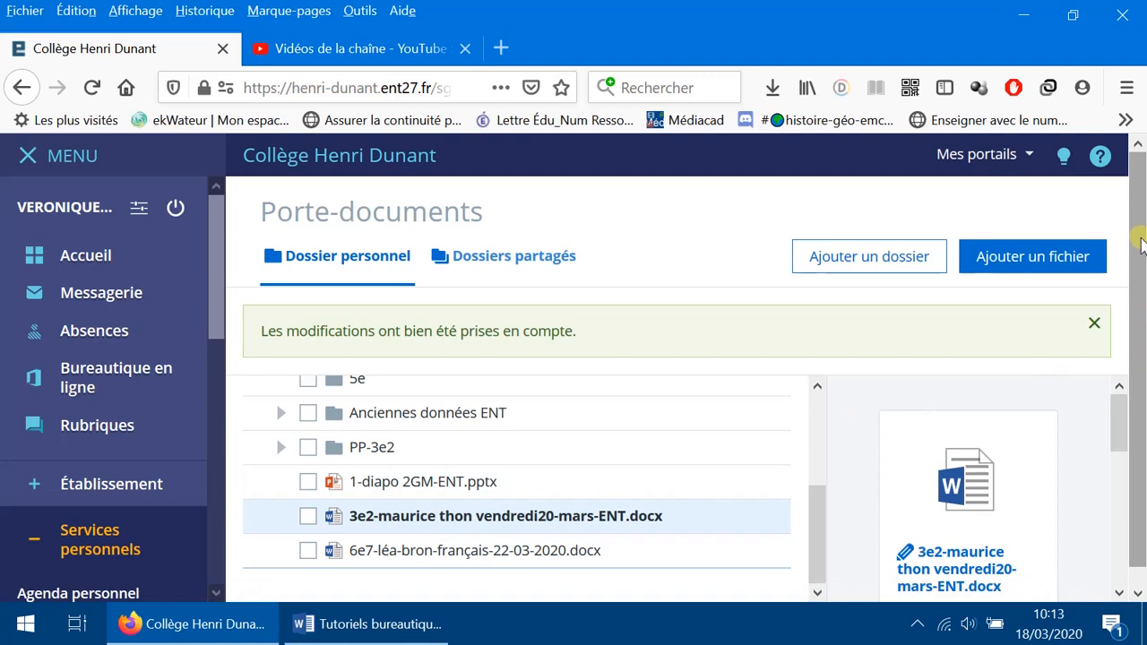
scroll(1142, 247, "down", 1)
left_click_drag(1118, 394, 1143, 535)
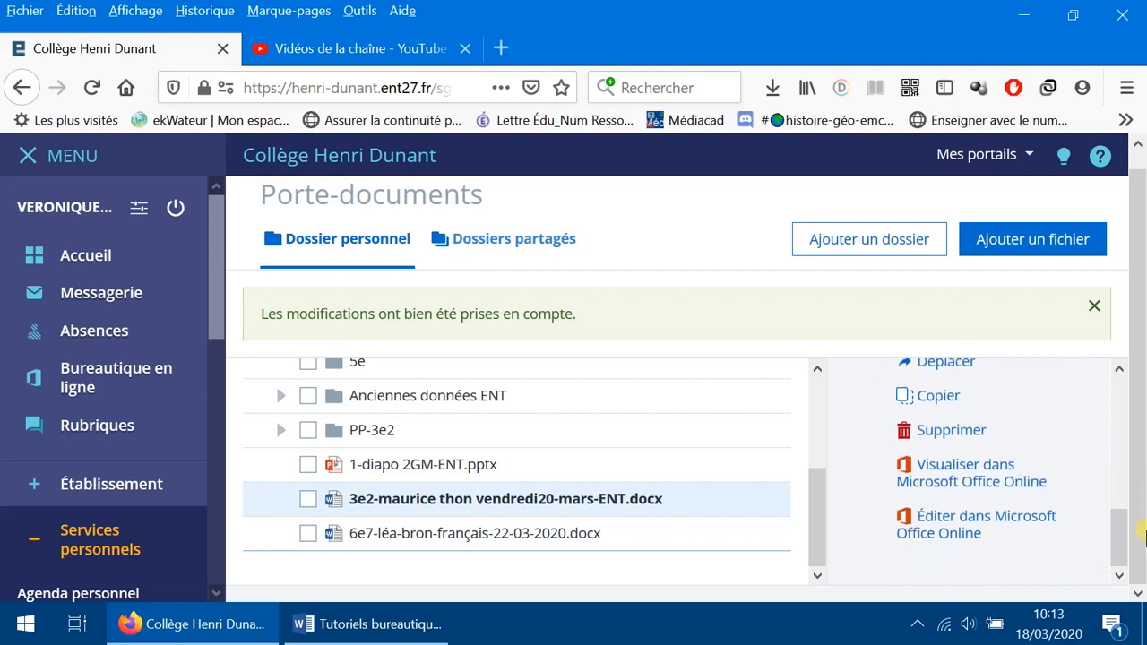
left_click(607, 509)
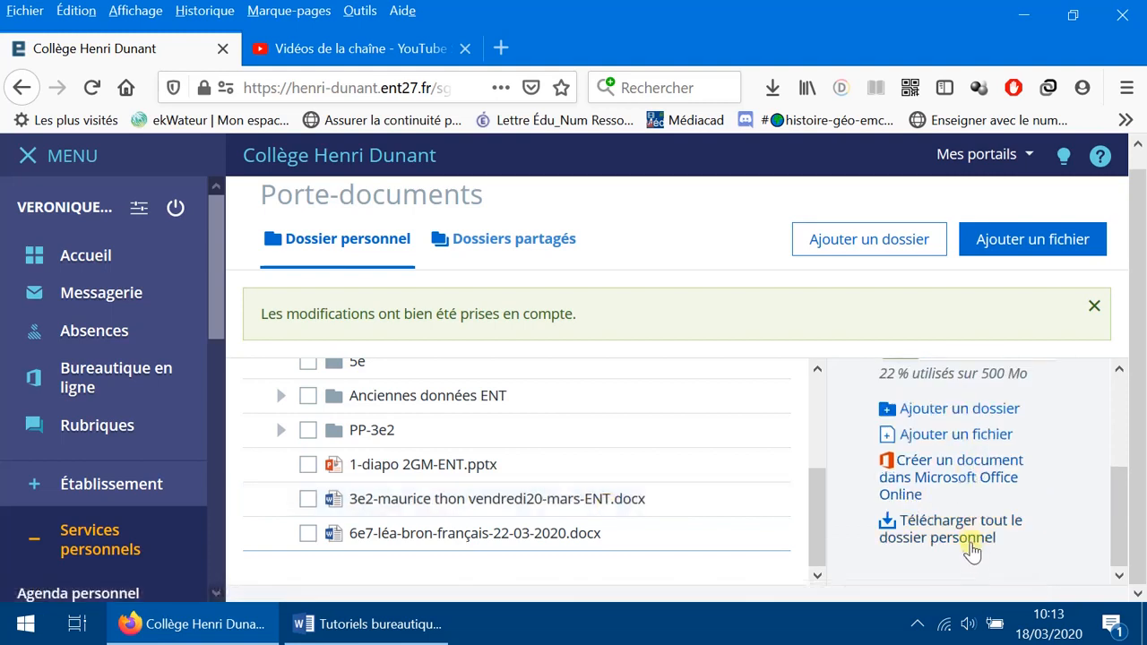
left_click(605, 500)
left_click_drag(1118, 447, 1137, 542)
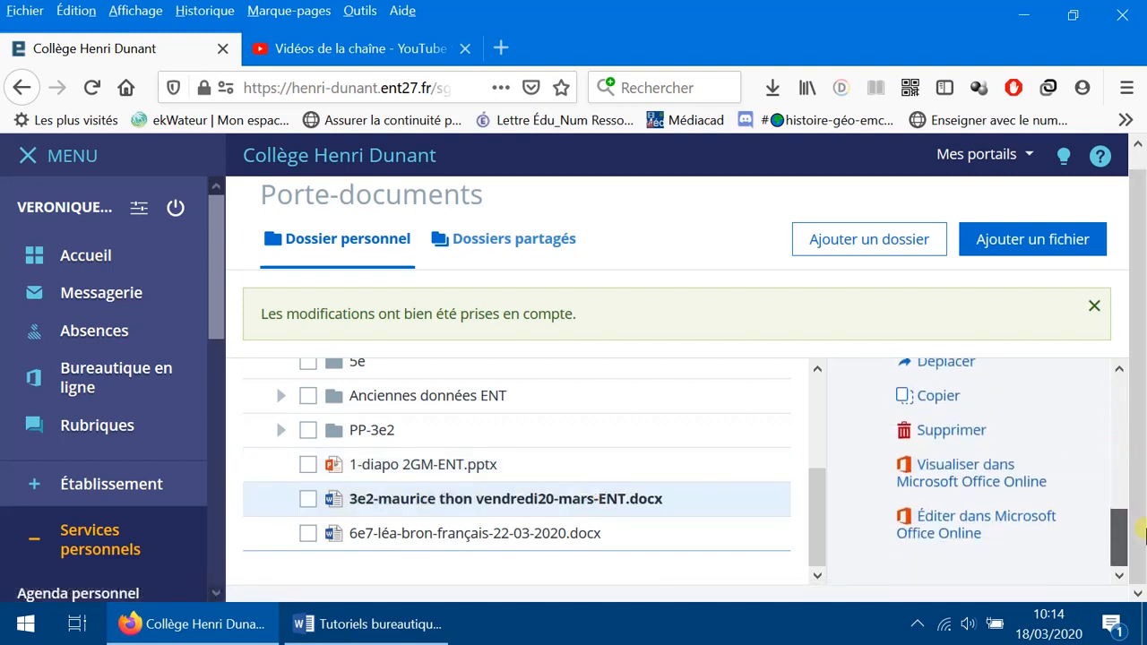
Step: Open the renamed 3e2 assignment for editing in Microsoft Word Online
left_click(965, 527)
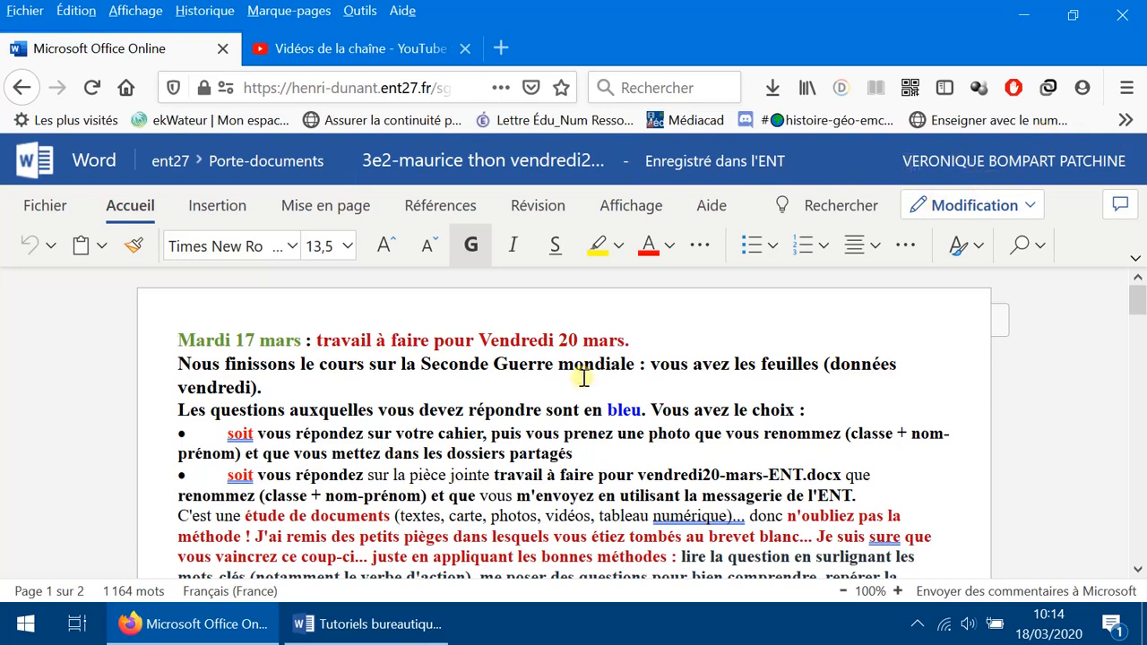
Step: Add the student's capitalised first and last name after 'Vendredi 20 mars.', then type fkldfkml
left_click(670, 335)
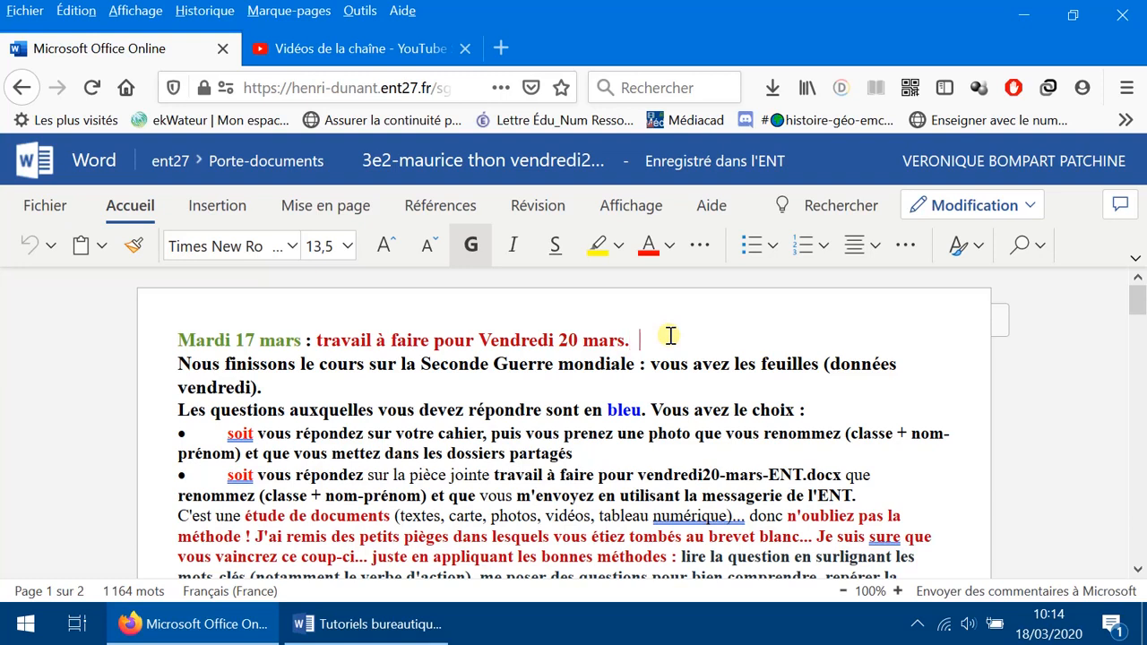
key("BackSpace")
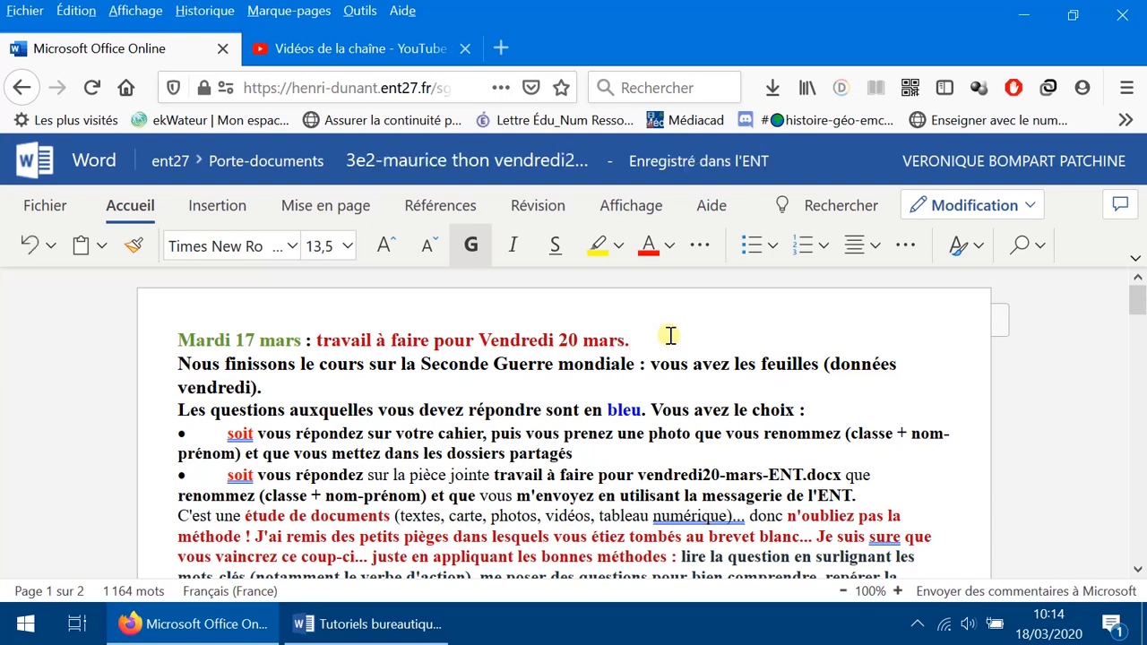
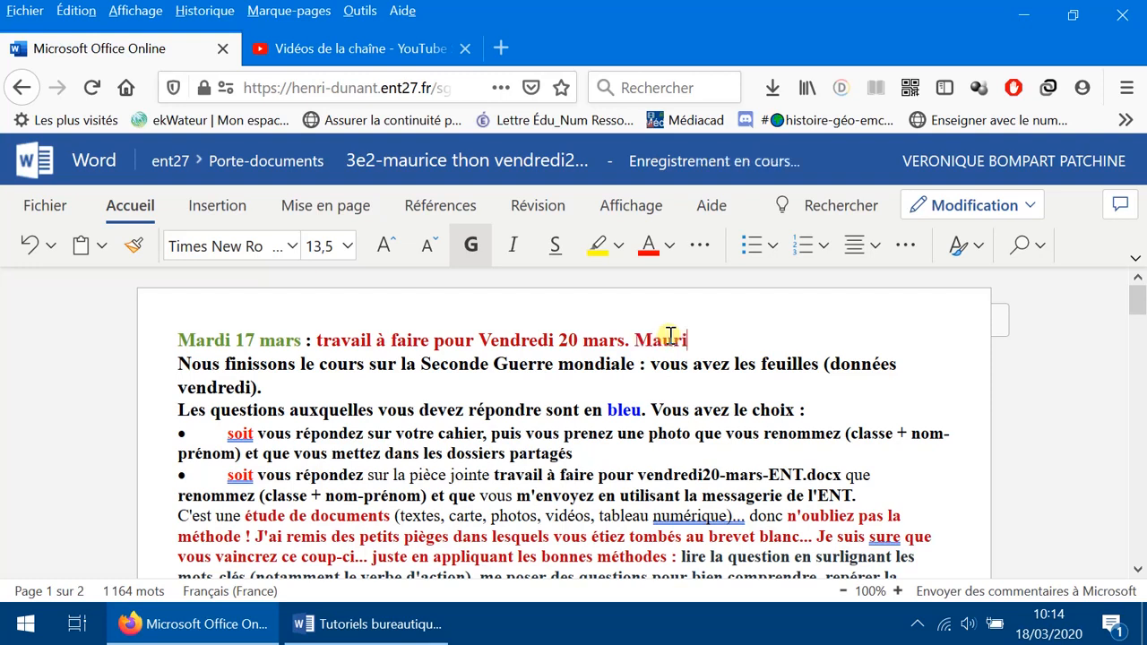
type("Thon")
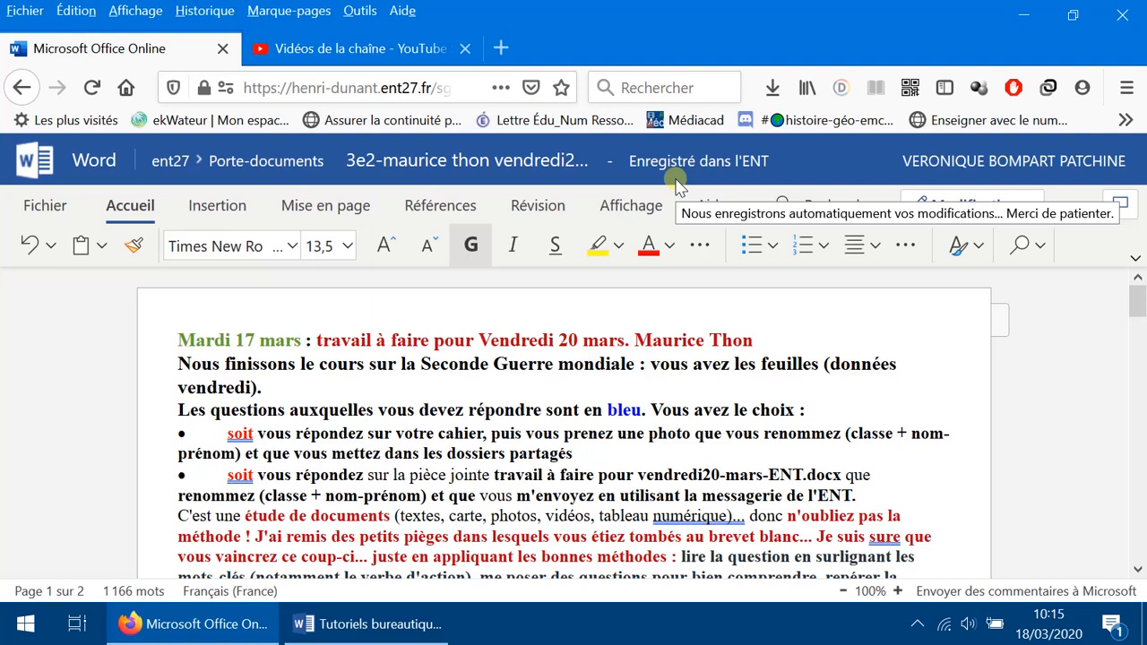
type("fkldfkml")
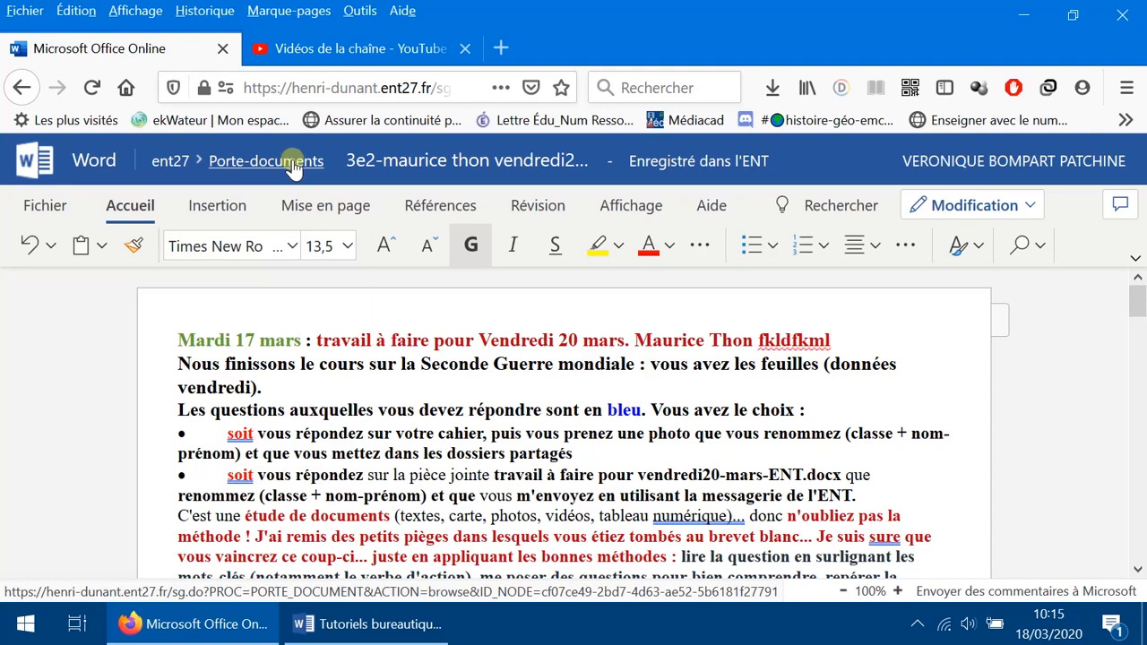
Step: Return to the Porte-documents personal folder and scroll to the saved 3e2 assignment file
left_click(293, 164)
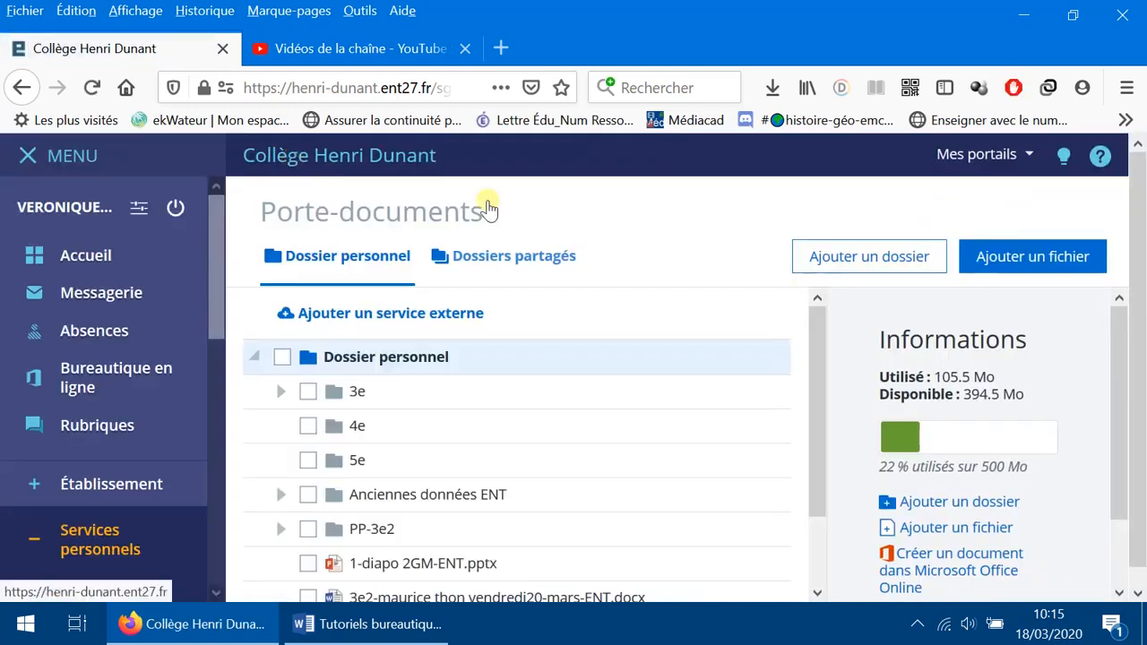
left_click_drag(810, 389, 832, 507)
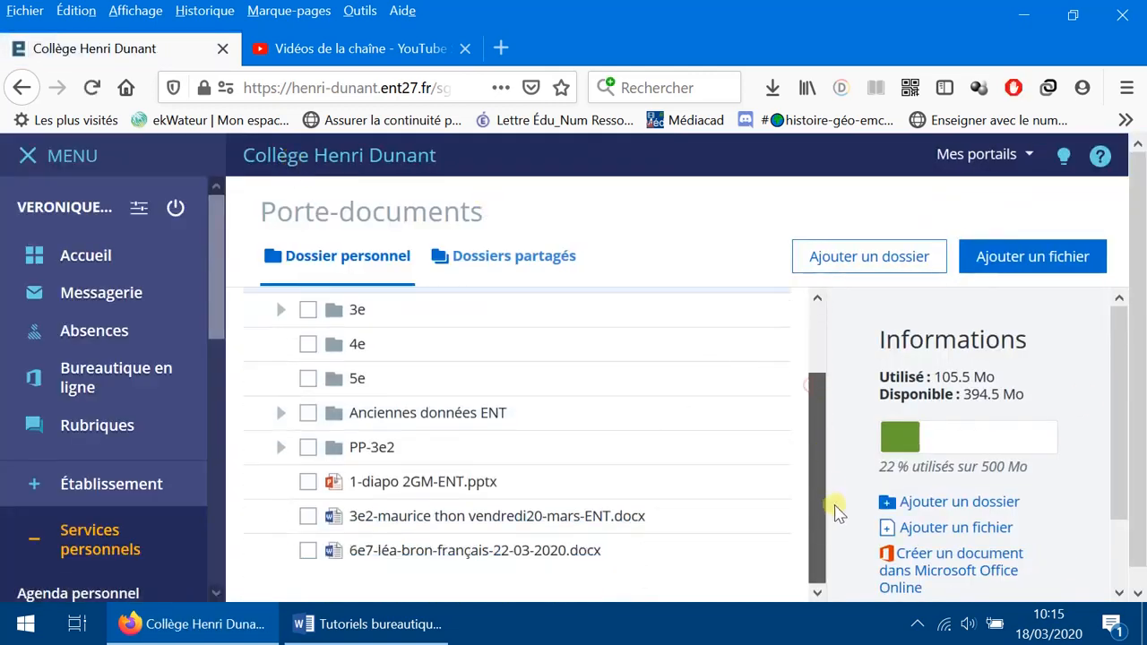